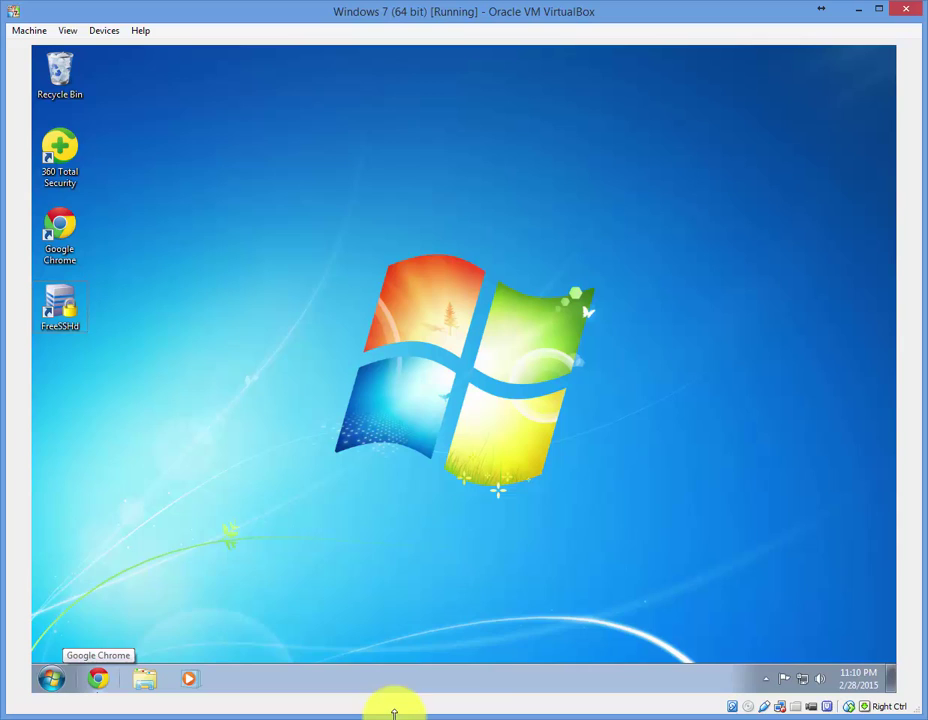
# Step: Open Local Security Policy via Control Panel's System and Security > Administrative Tools
pyautogui.click(550, 560)
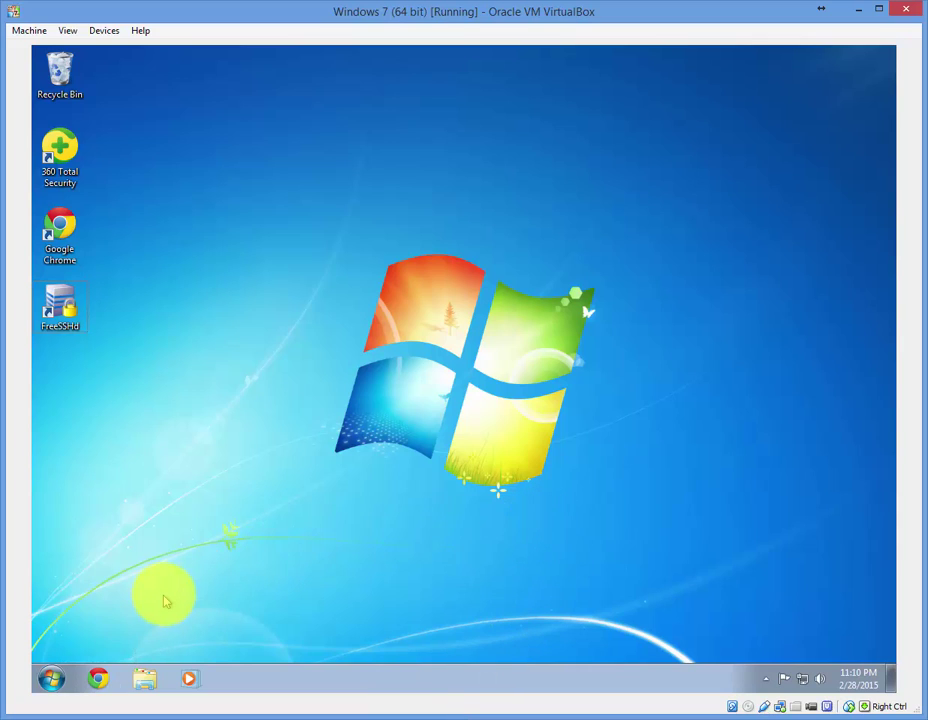
pyautogui.click(52, 676)
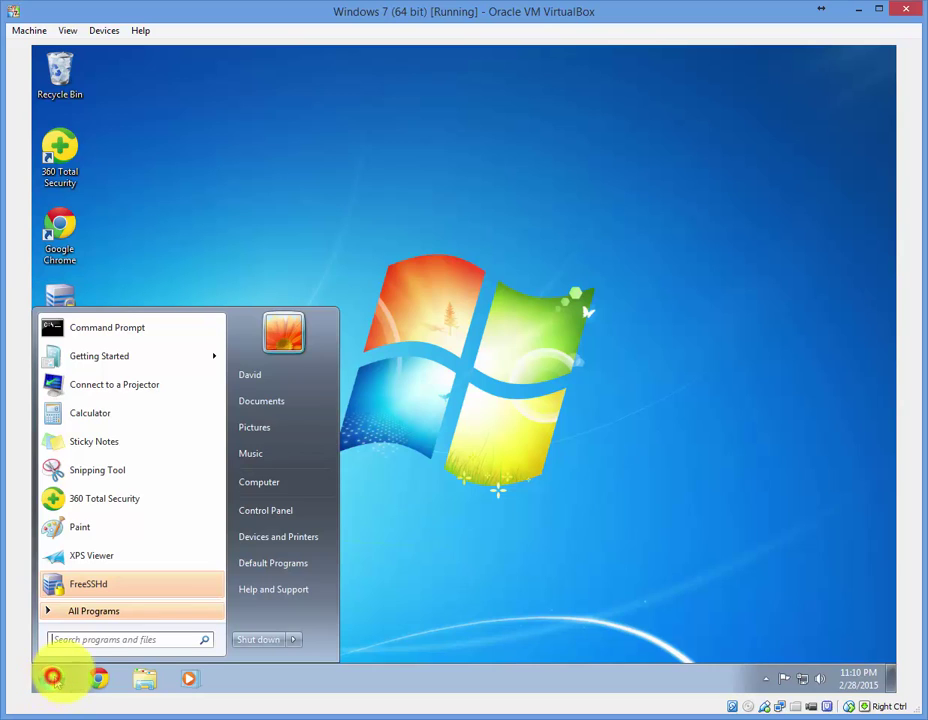
pyautogui.click(270, 513)
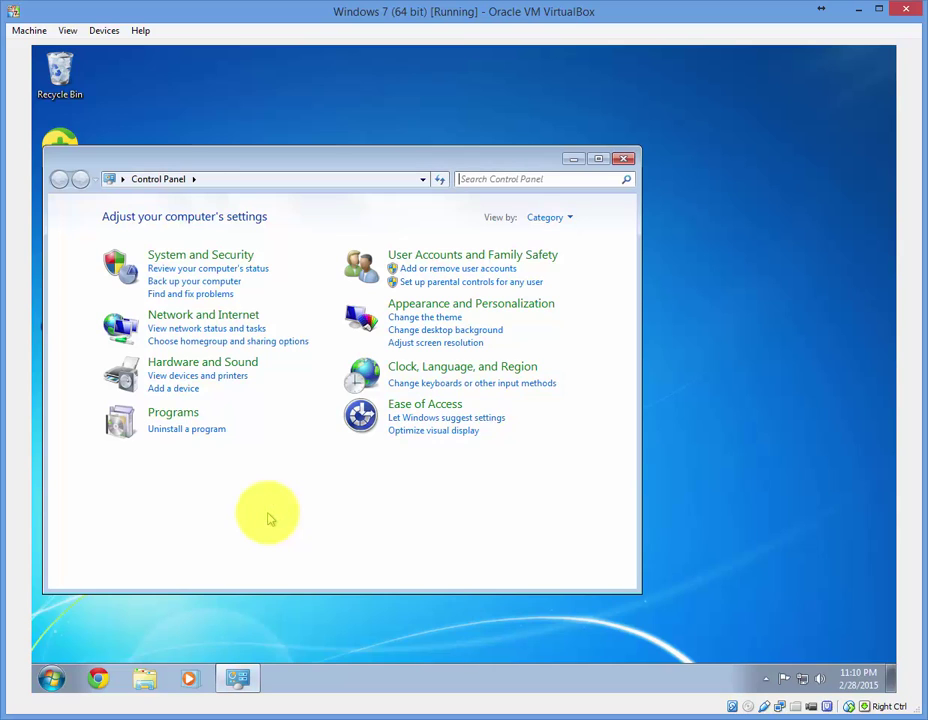
pyautogui.click(212, 252)
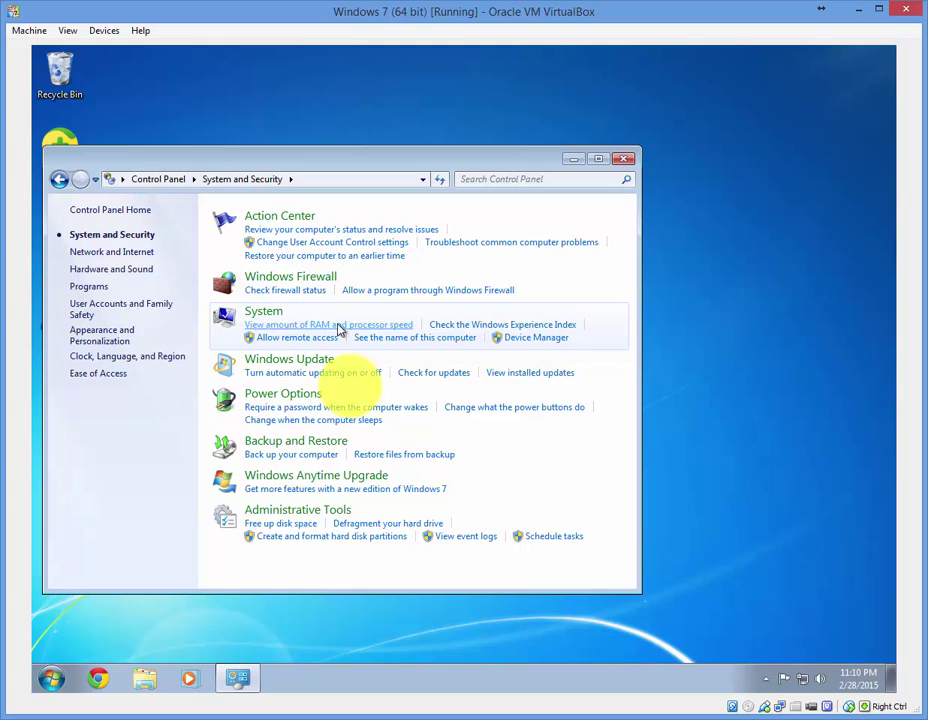
pyautogui.click(322, 515)
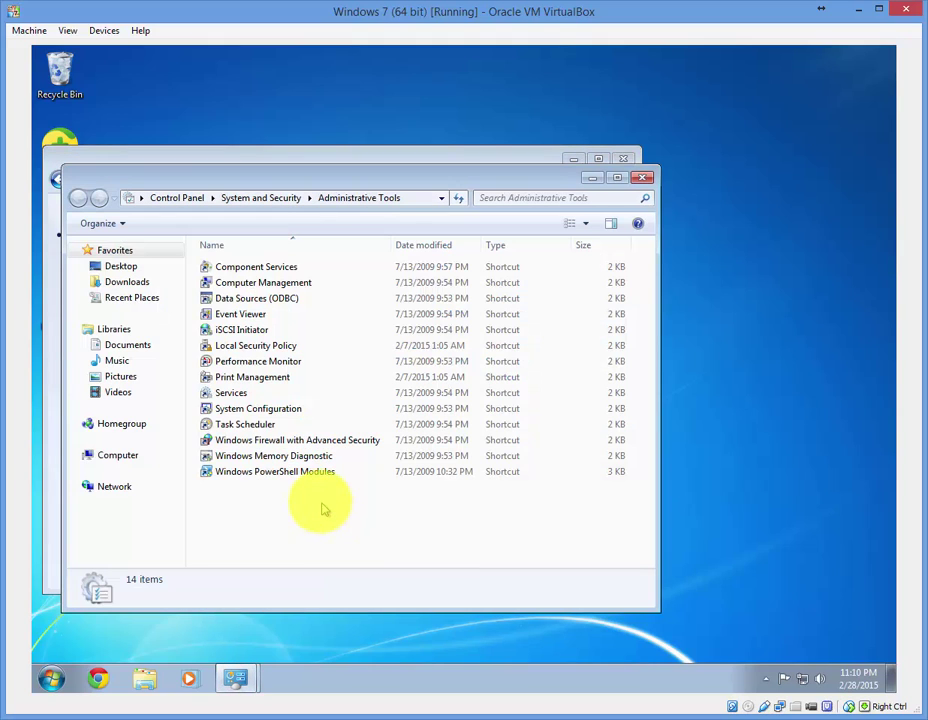
pyautogui.click(260, 344)
# Step: Under Account Policies > Password Policy, set Enforce password history to 6 remembered passwords
pyautogui.doubleClick(260, 344)
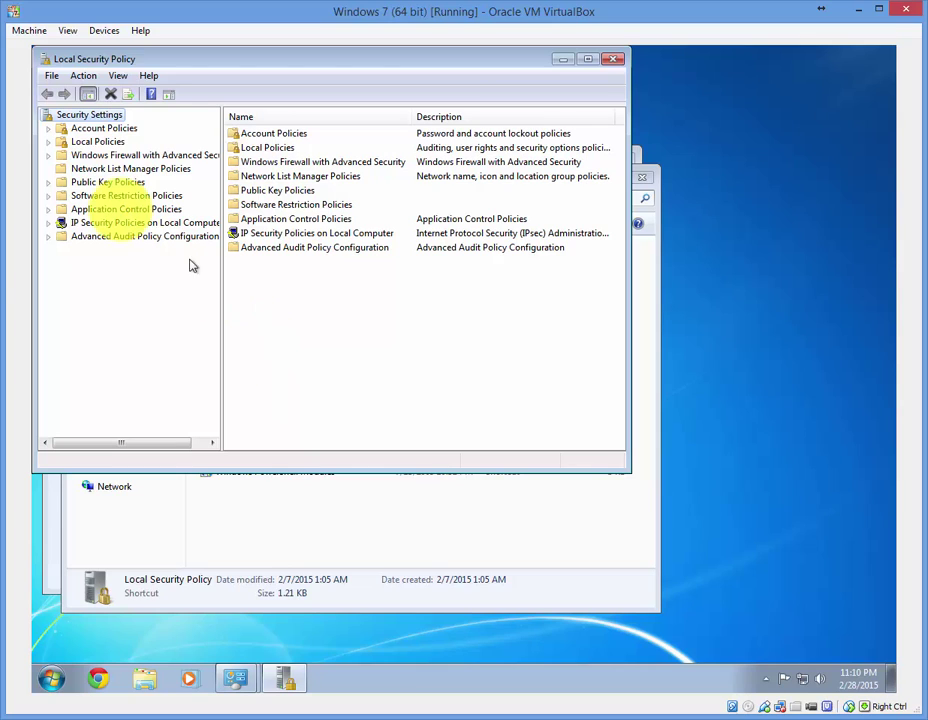
pyautogui.click(74, 128)
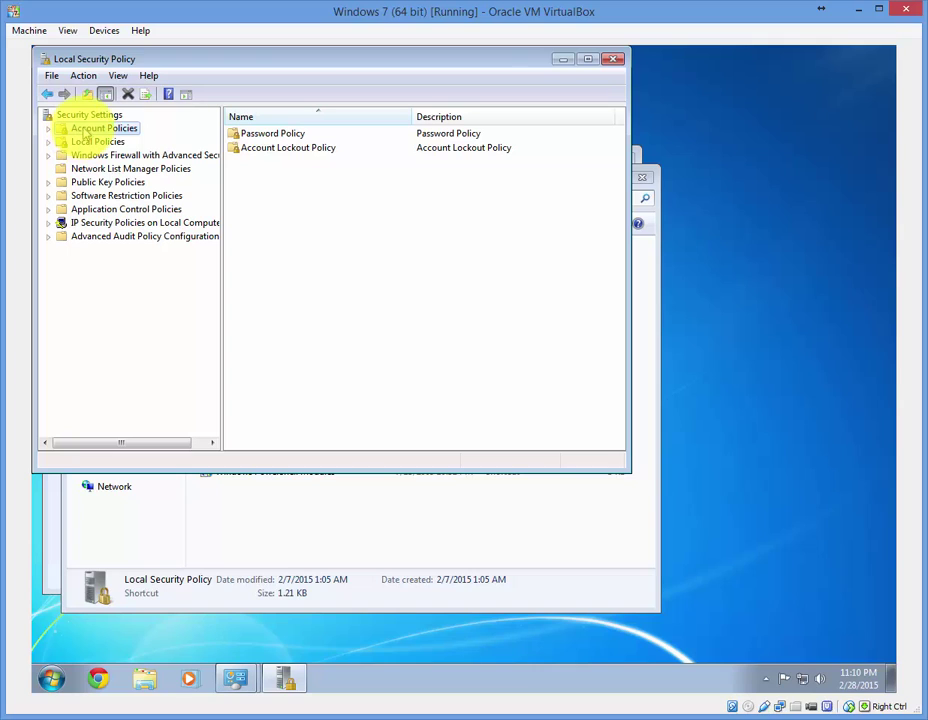
pyautogui.click(277, 132)
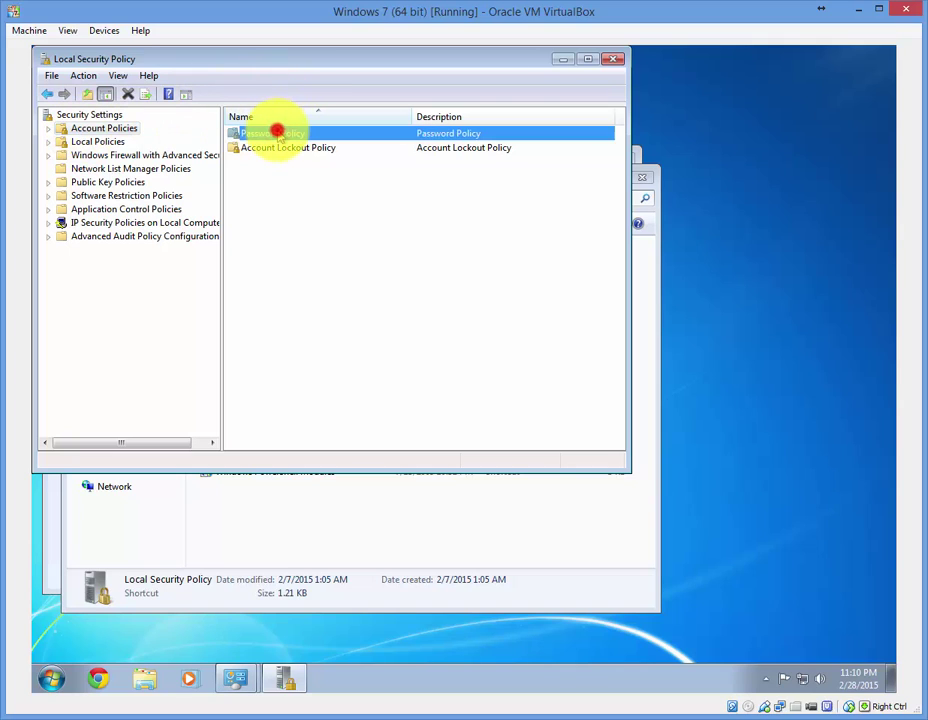
pyautogui.doubleClick(277, 132)
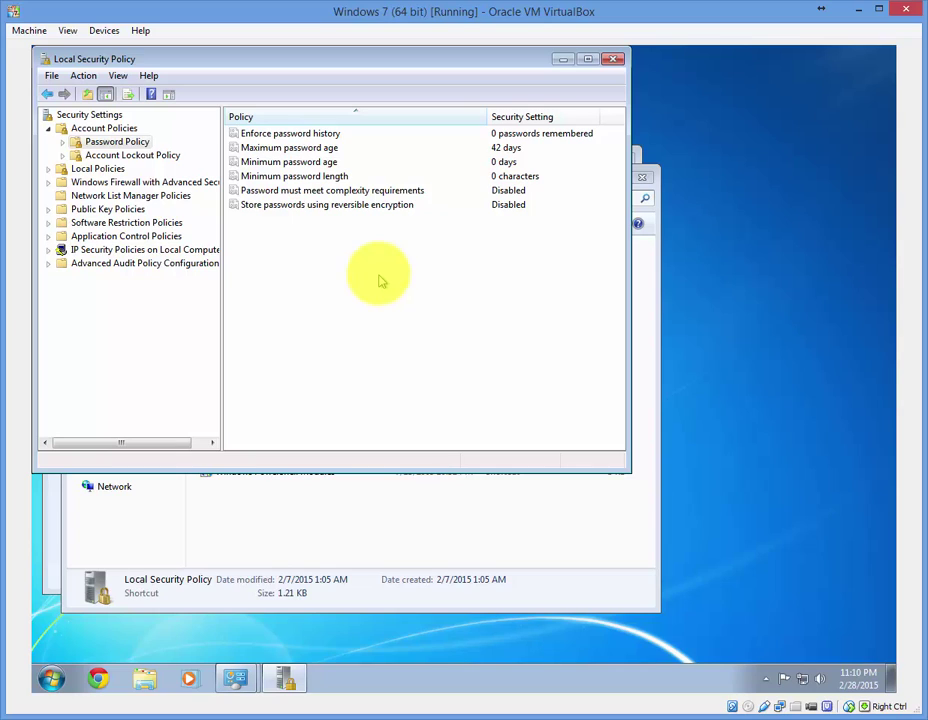
pyautogui.doubleClick(313, 133)
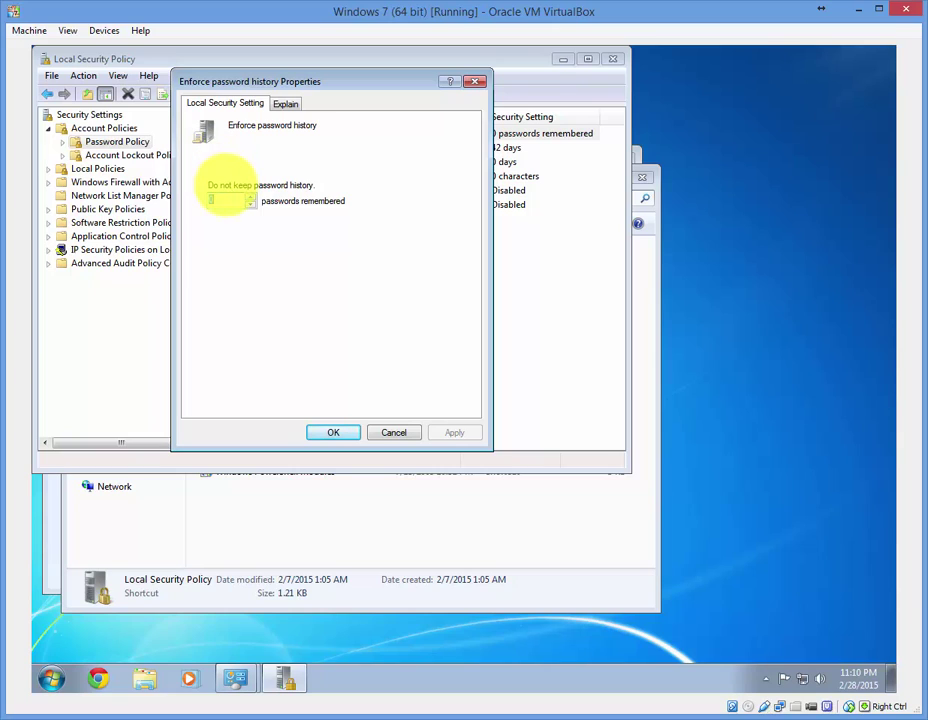
pyautogui.write('6')
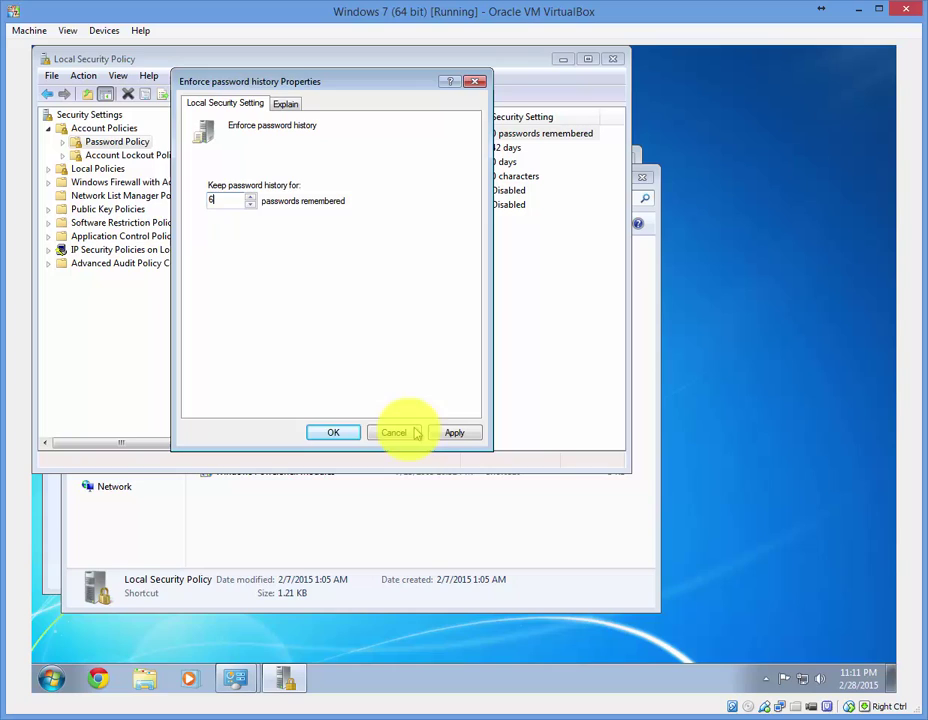
pyautogui.click(333, 432)
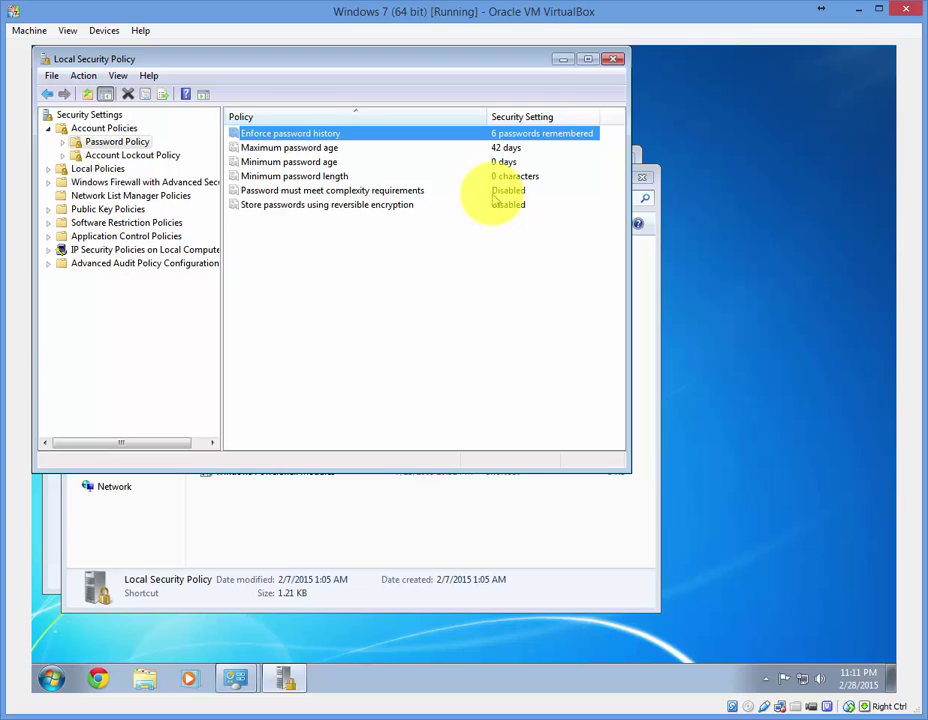
# Step: Change Maximum password age from 42 to 90 days
pyautogui.doubleClick(286, 148)
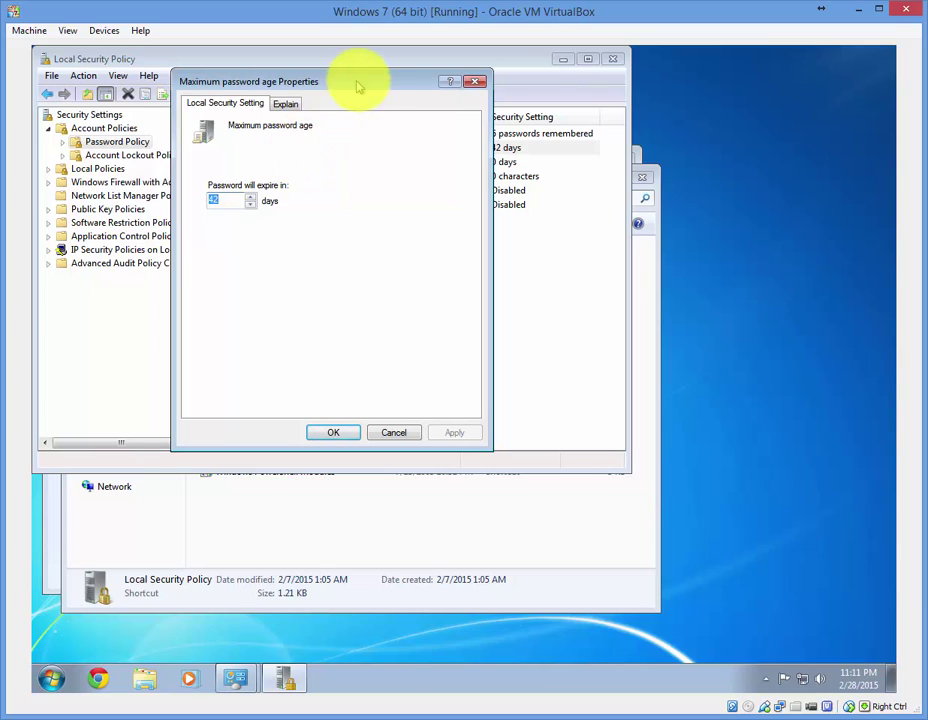
pyautogui.write('90')
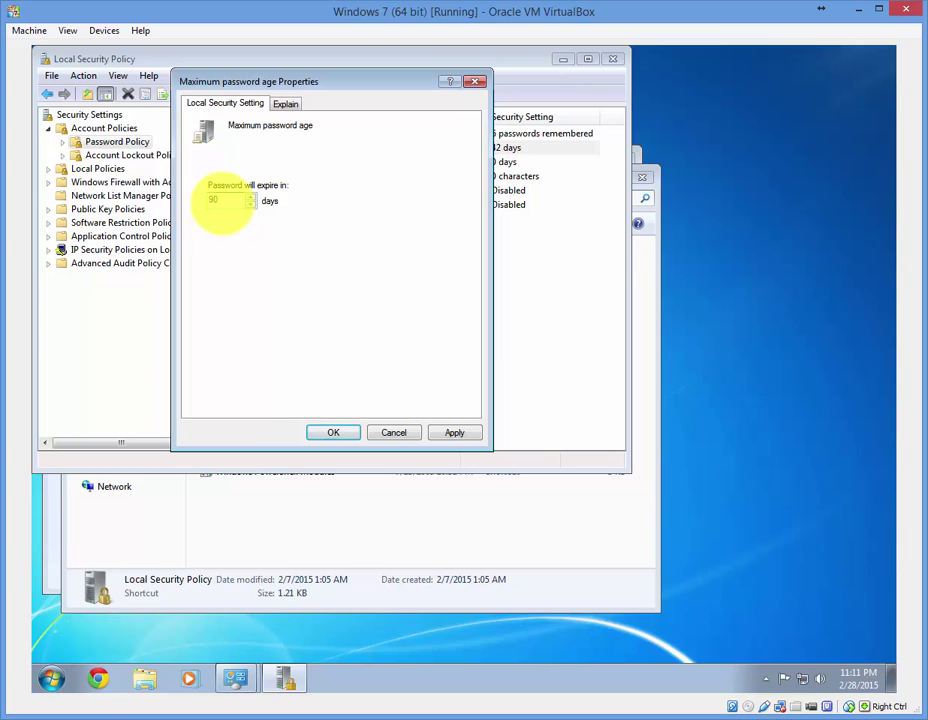
pyautogui.click(333, 432)
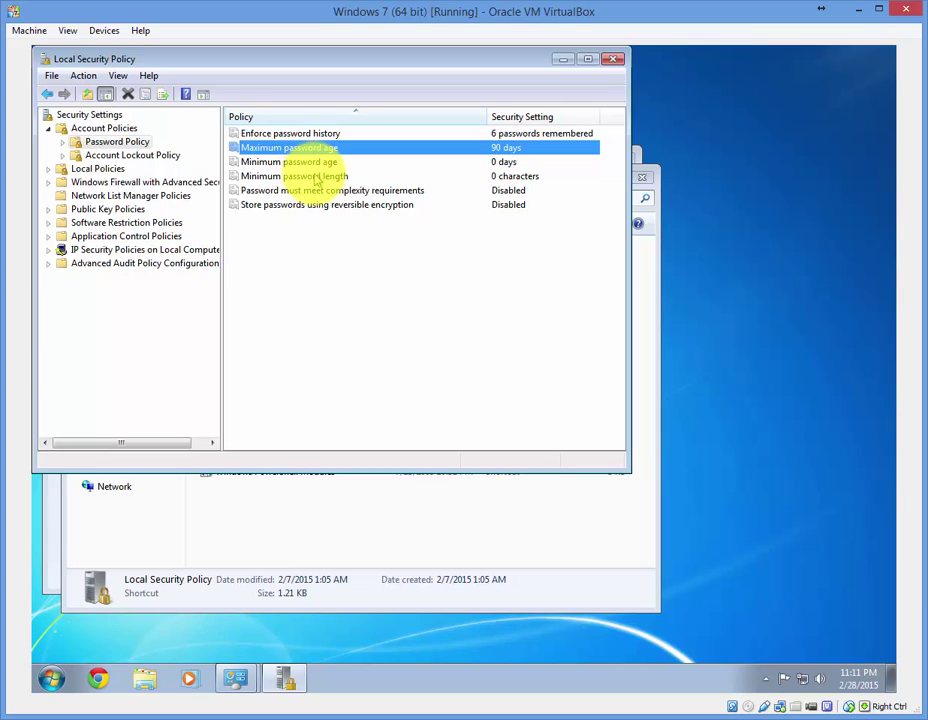
# Step: Set Minimum password length to 11 characters and apply it
pyautogui.doubleClick(316, 177)
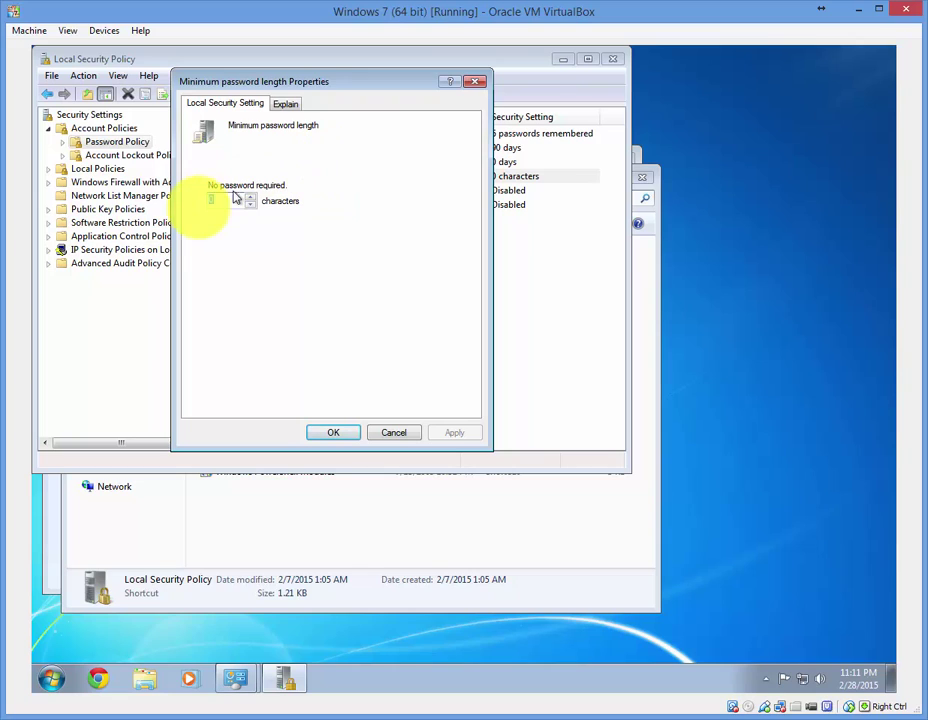
pyautogui.write('11')
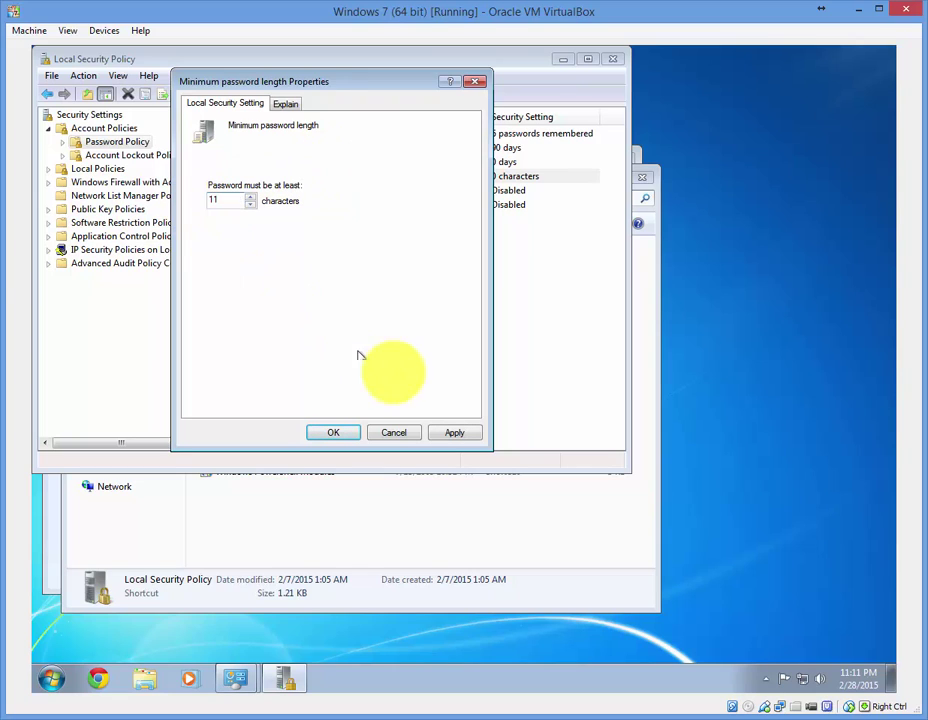
pyautogui.click(455, 432)
pyautogui.click(333, 432)
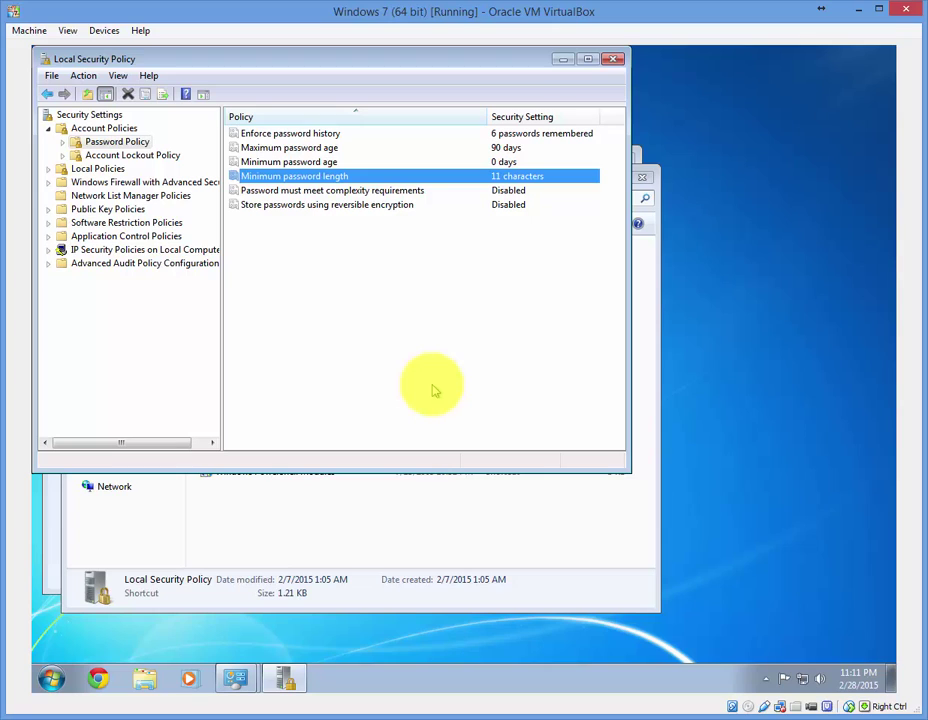
pyautogui.click(283, 190)
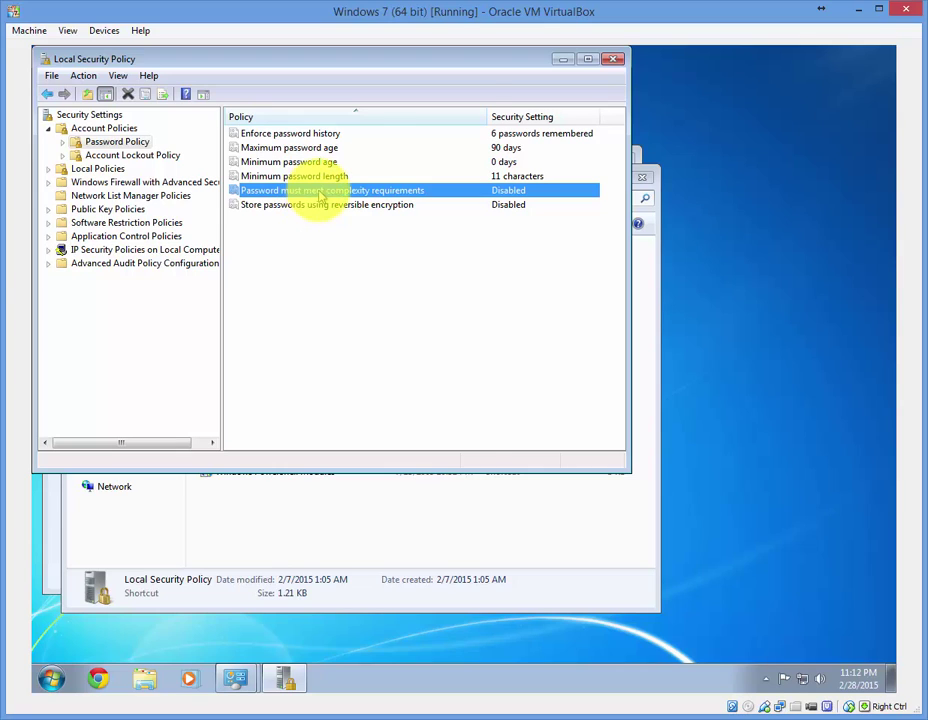
# Step: Set 'Password must meet complexity requirements' to Enabled
pyautogui.doubleClick(316, 191)
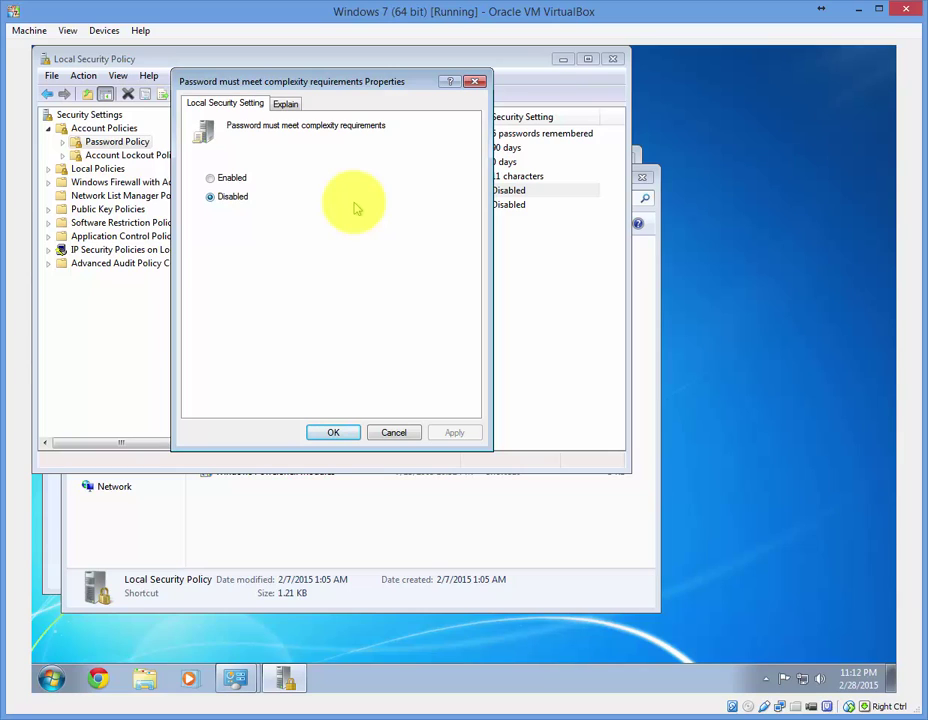
pyautogui.click(206, 179)
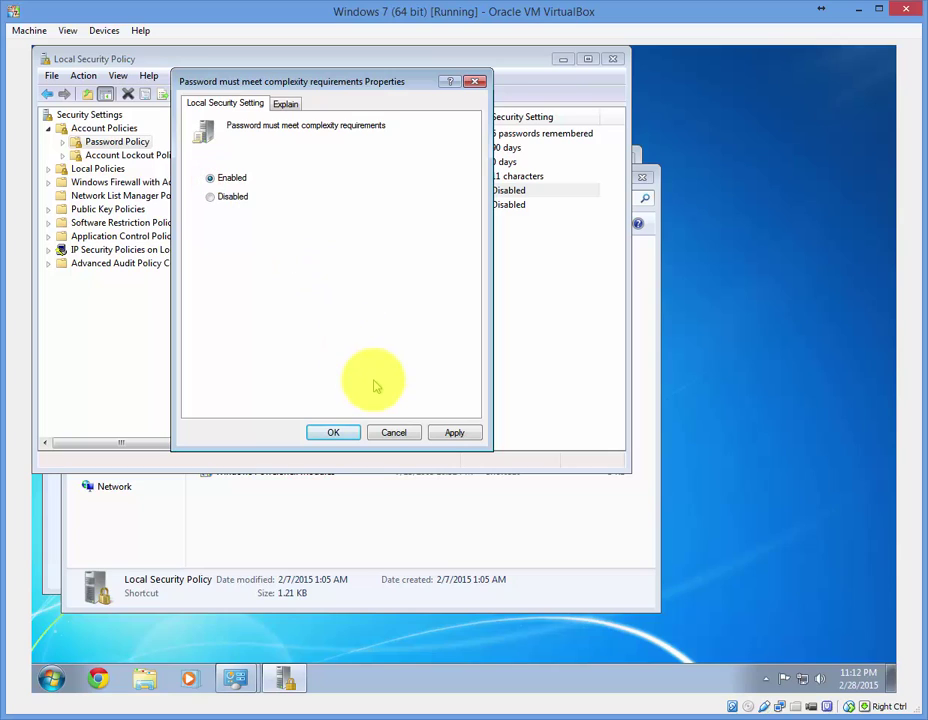
pyautogui.click(321, 433)
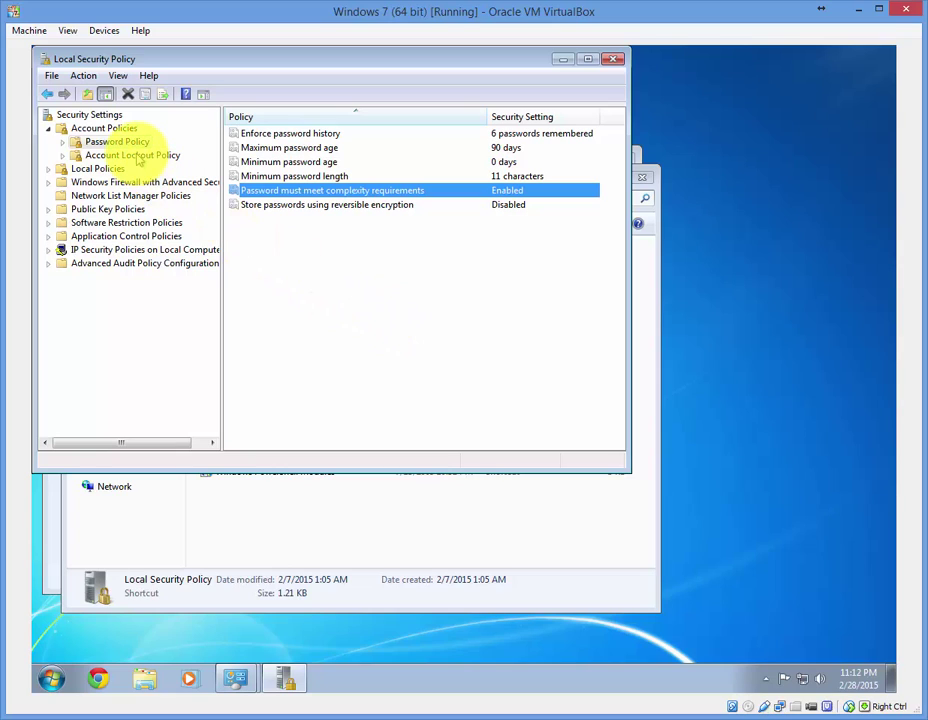
# Step: Set Account lockout threshold to 4 invalid attempts, accepting the suggested 30-minute values
pyautogui.click(140, 157)
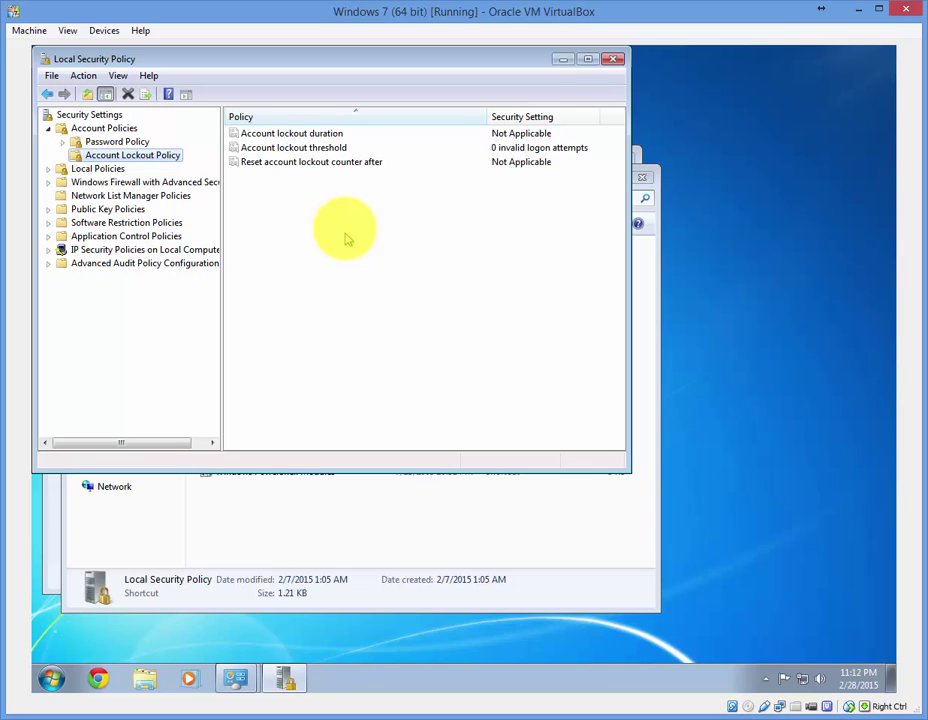
pyautogui.click(325, 148)
pyautogui.doubleClick(325, 148)
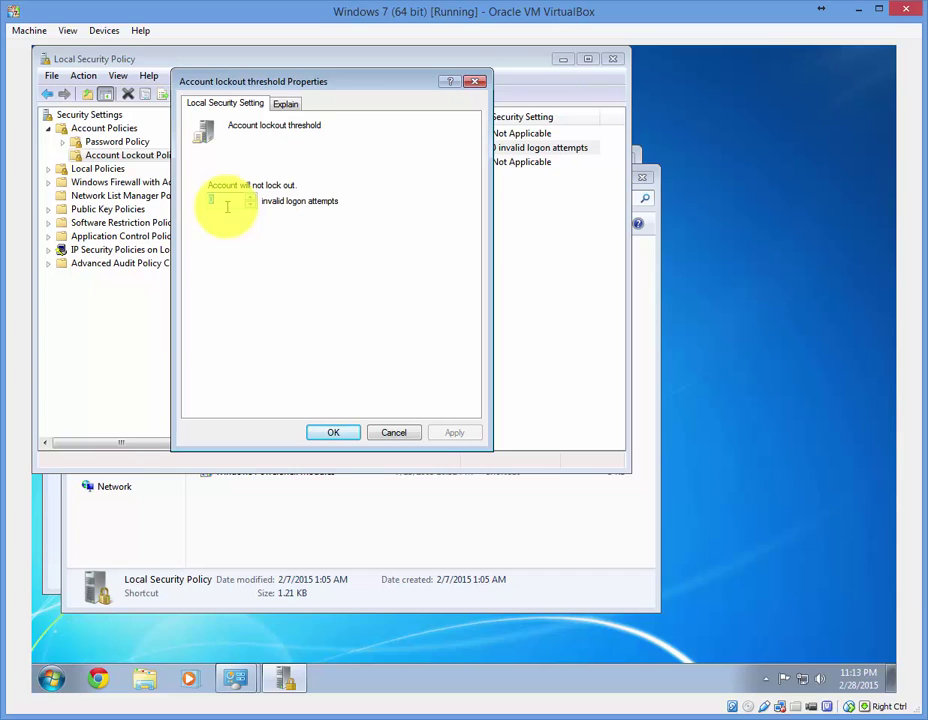
pyautogui.write('4')
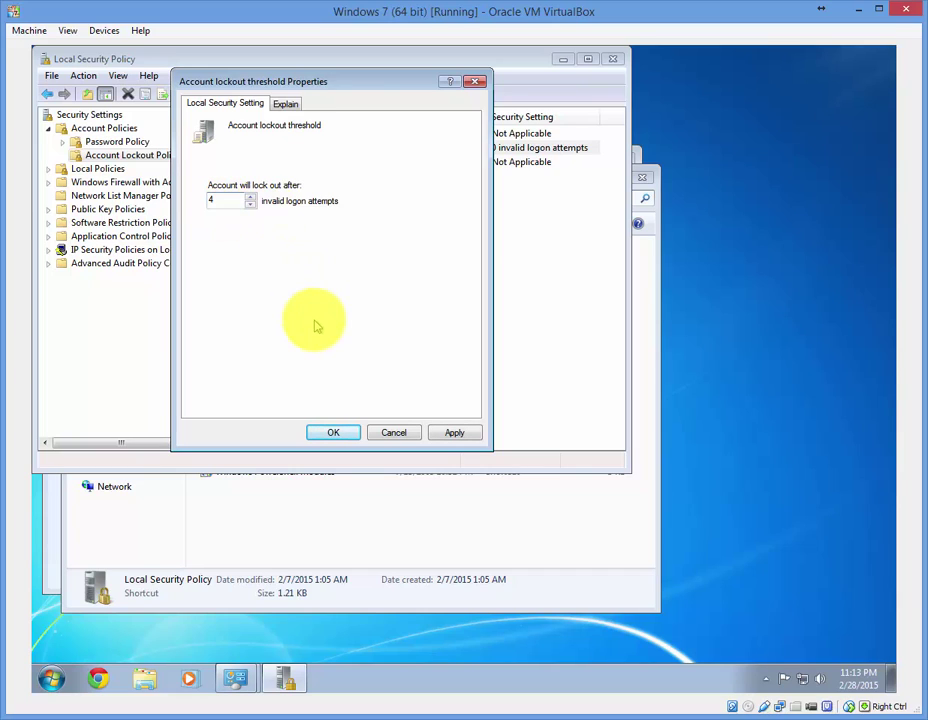
pyautogui.click(325, 432)
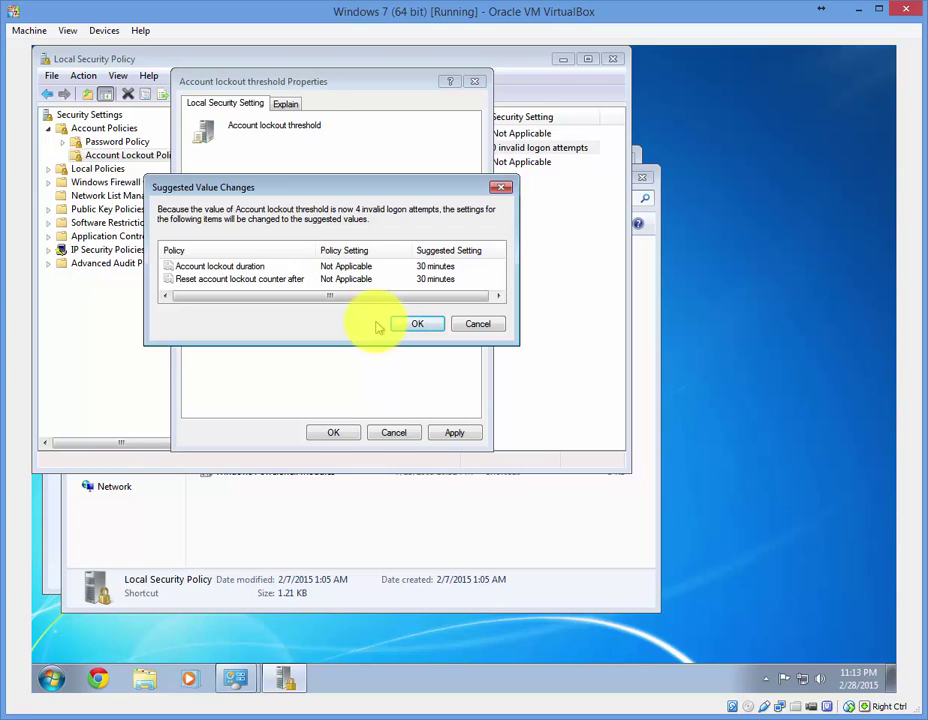
pyautogui.click(398, 323)
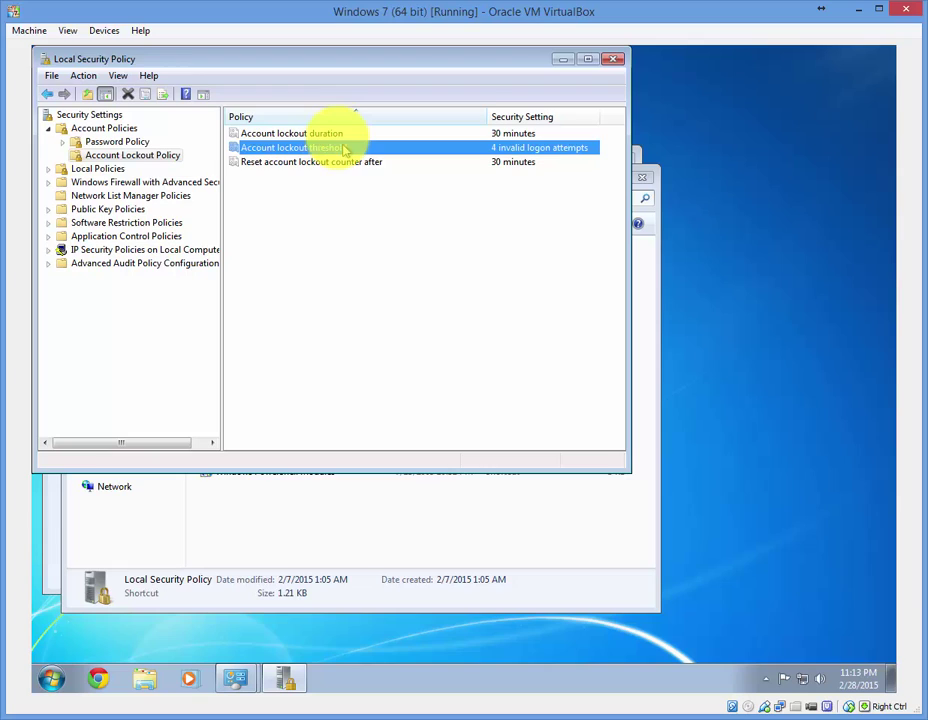
# Step: Set Account lockout duration to 6 minutes, accepting the matching 6-minute reset counter
pyautogui.doubleClick(338, 134)
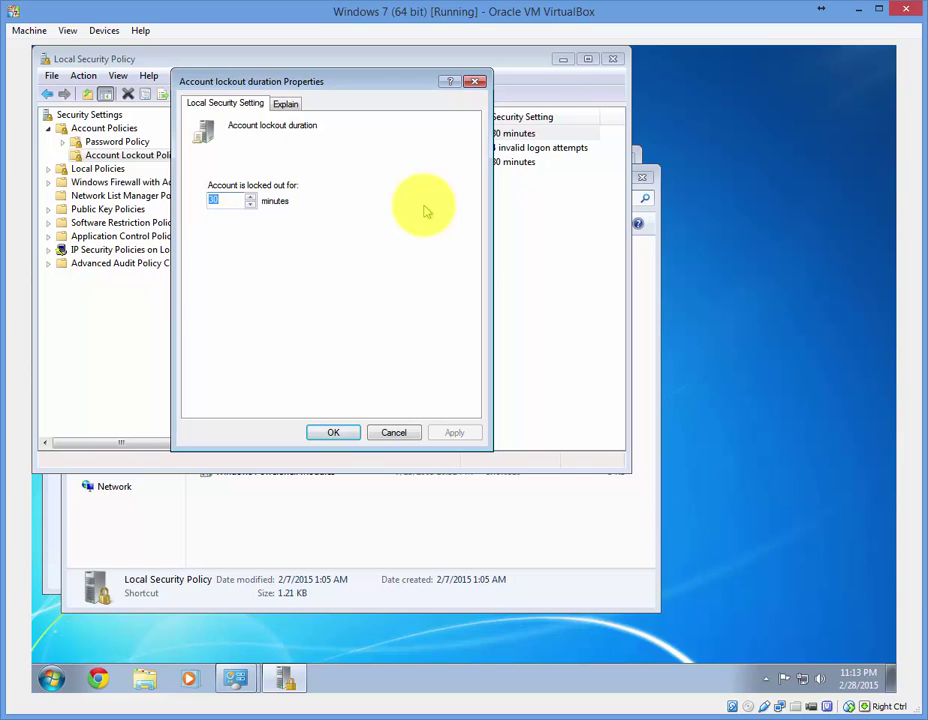
pyautogui.write('6')
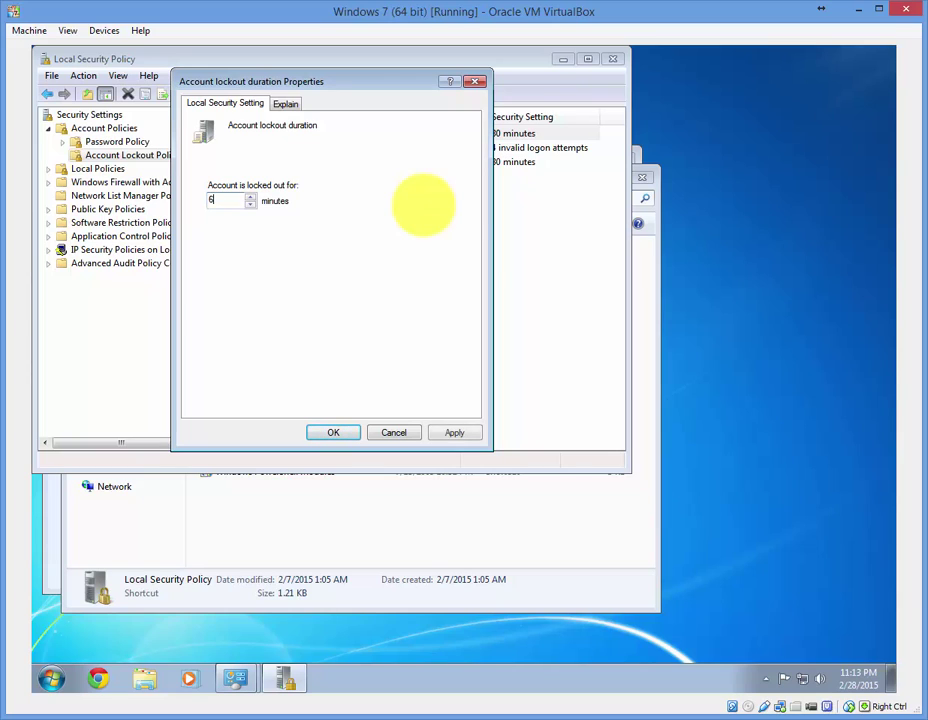
pyautogui.click(455, 434)
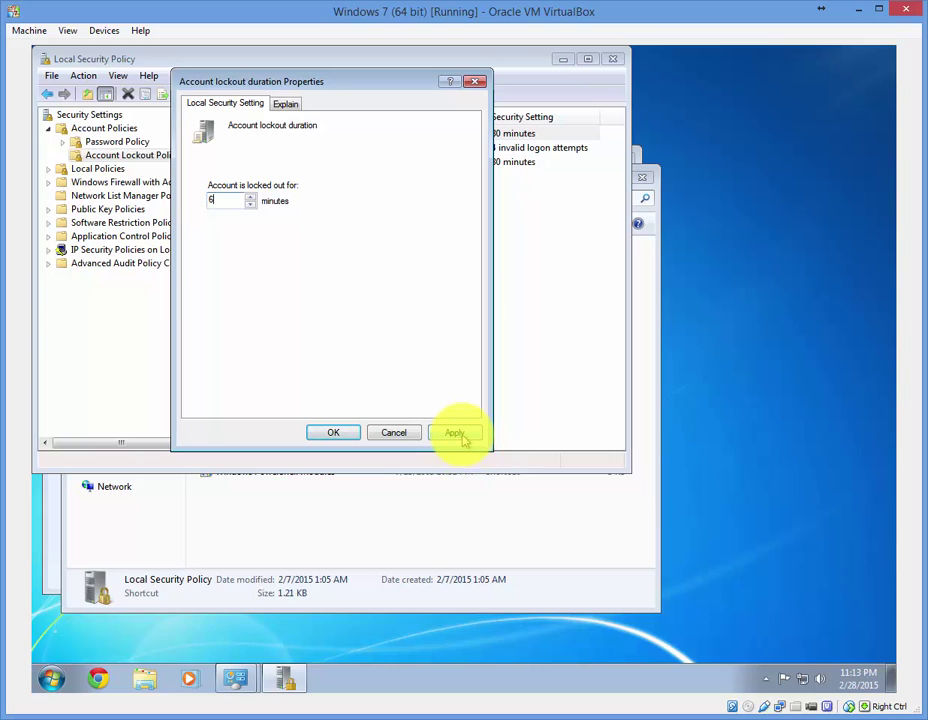
pyautogui.click(333, 432)
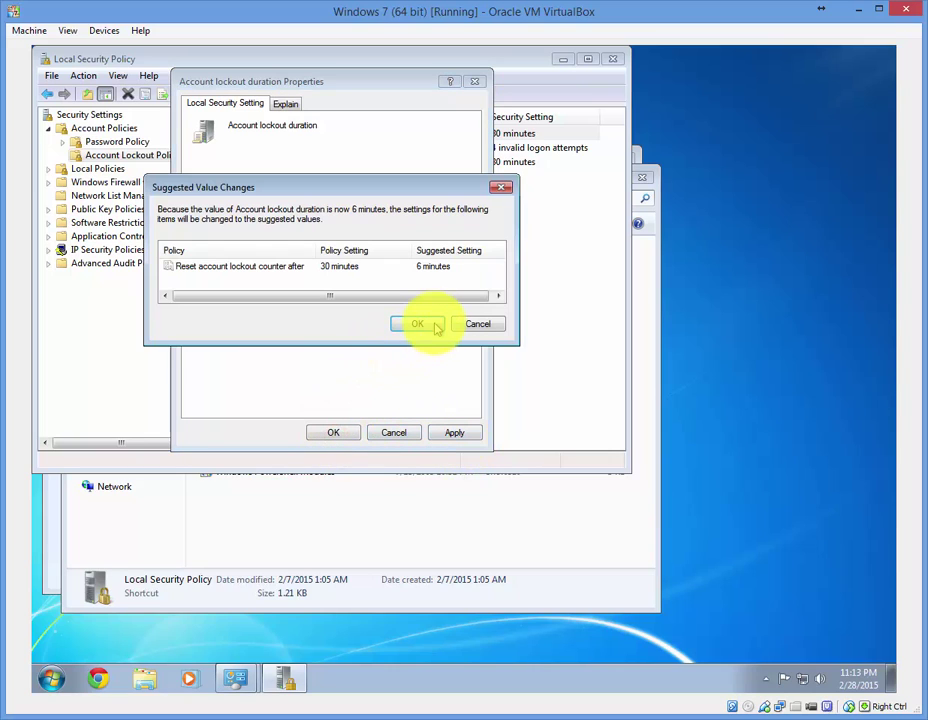
pyautogui.click(421, 325)
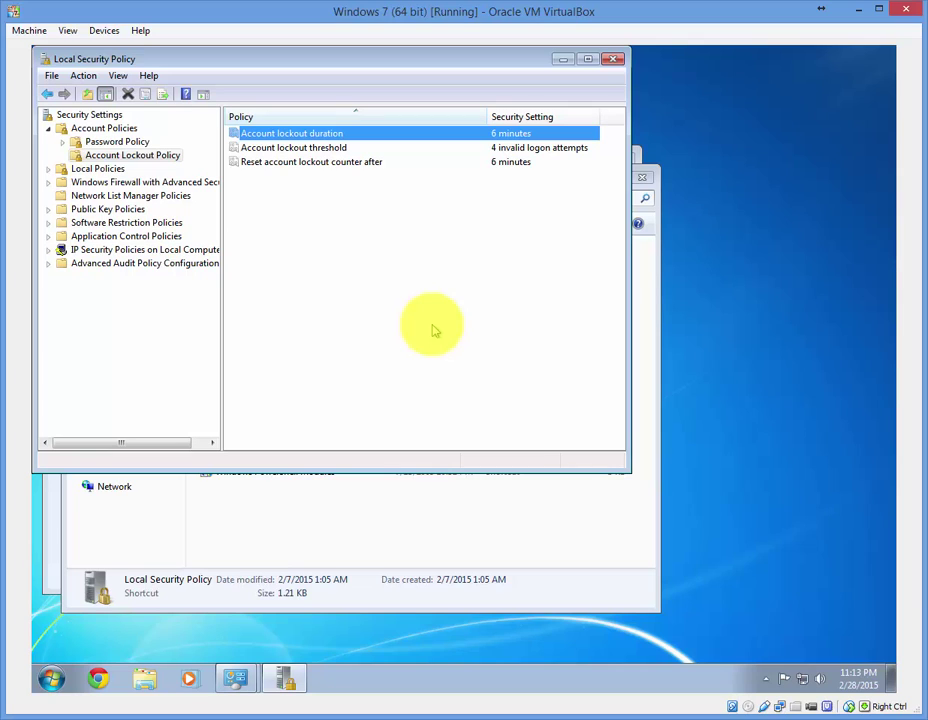
# Step: Review the password policies: history 6, maximum age 90 days, minimum length 11 characters
pyautogui.click(117, 141)
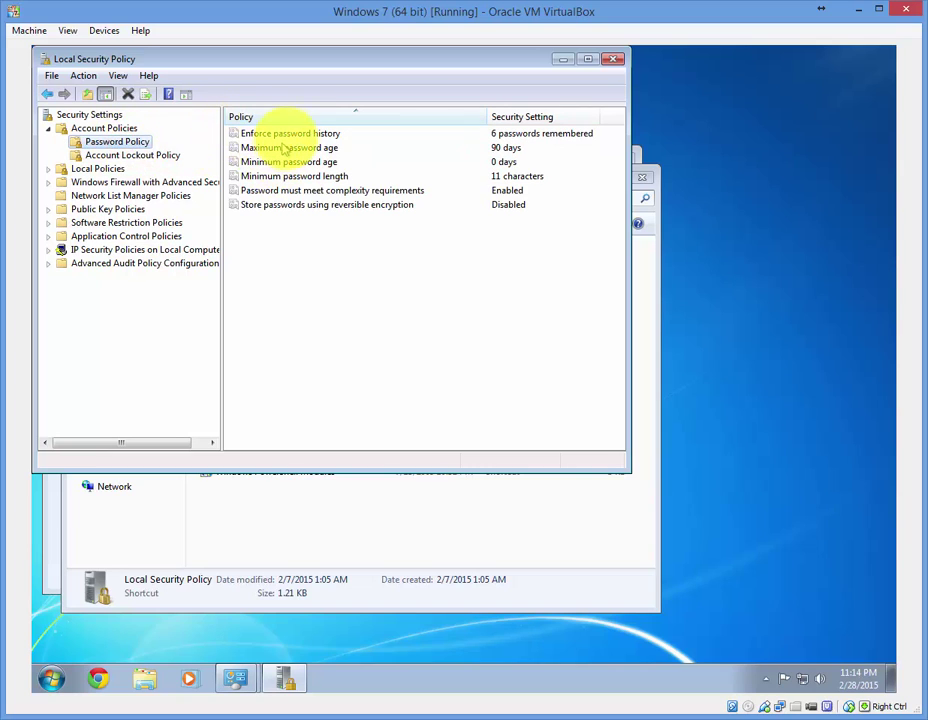
pyautogui.doubleClick(292, 133)
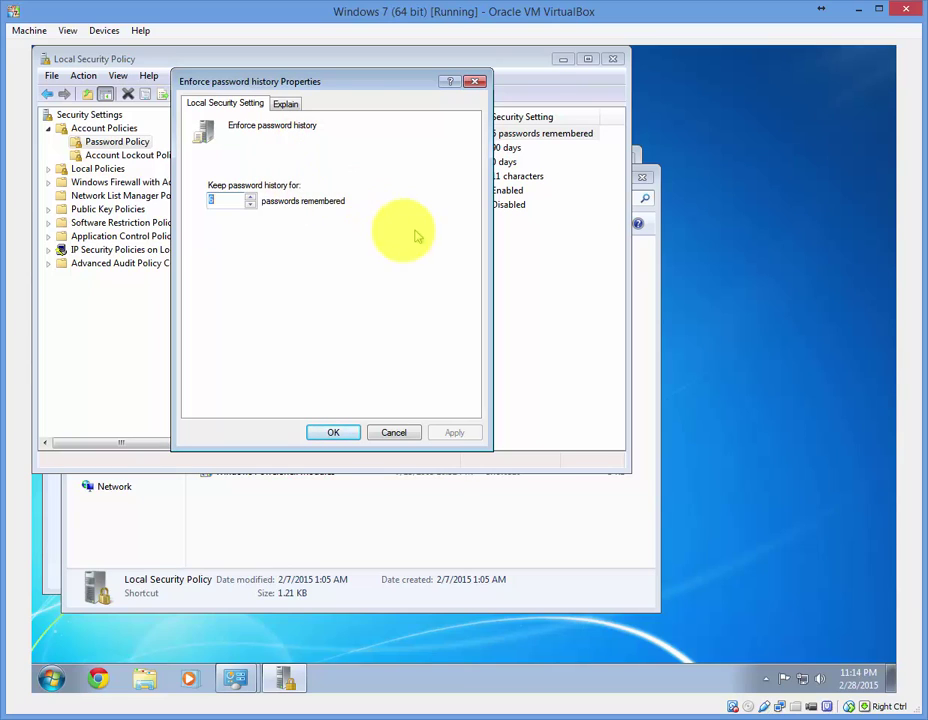
pyautogui.click(404, 433)
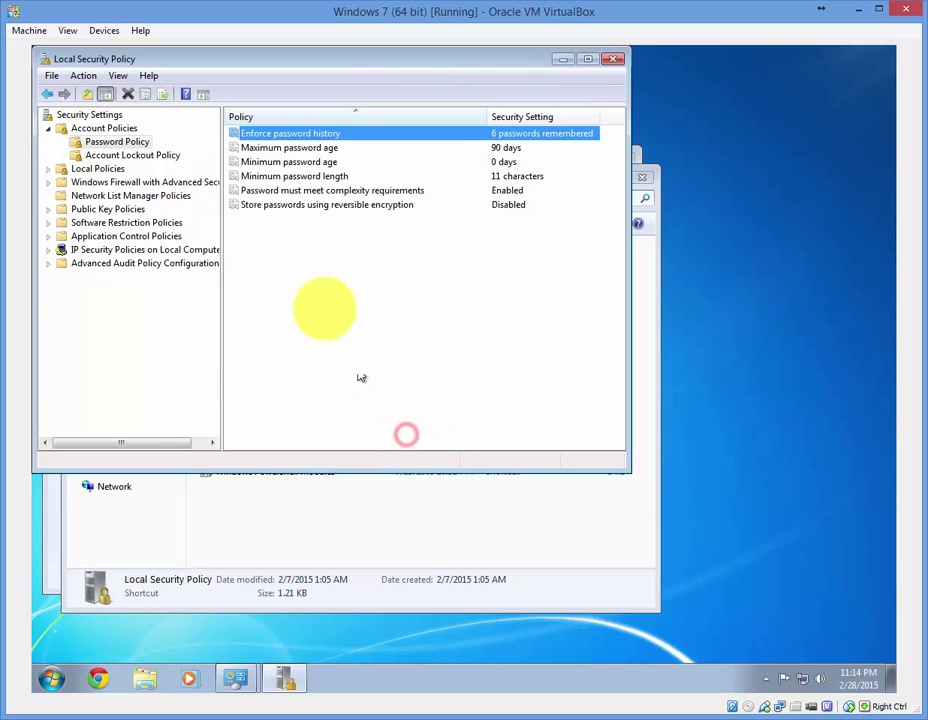
pyautogui.doubleClick(282, 148)
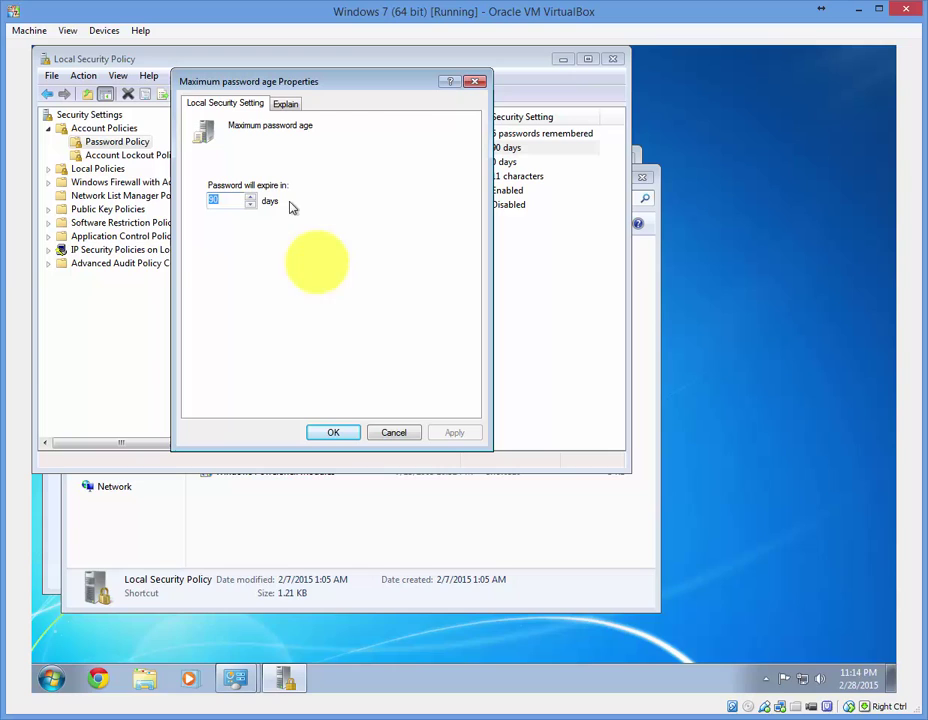
pyautogui.click(333, 433)
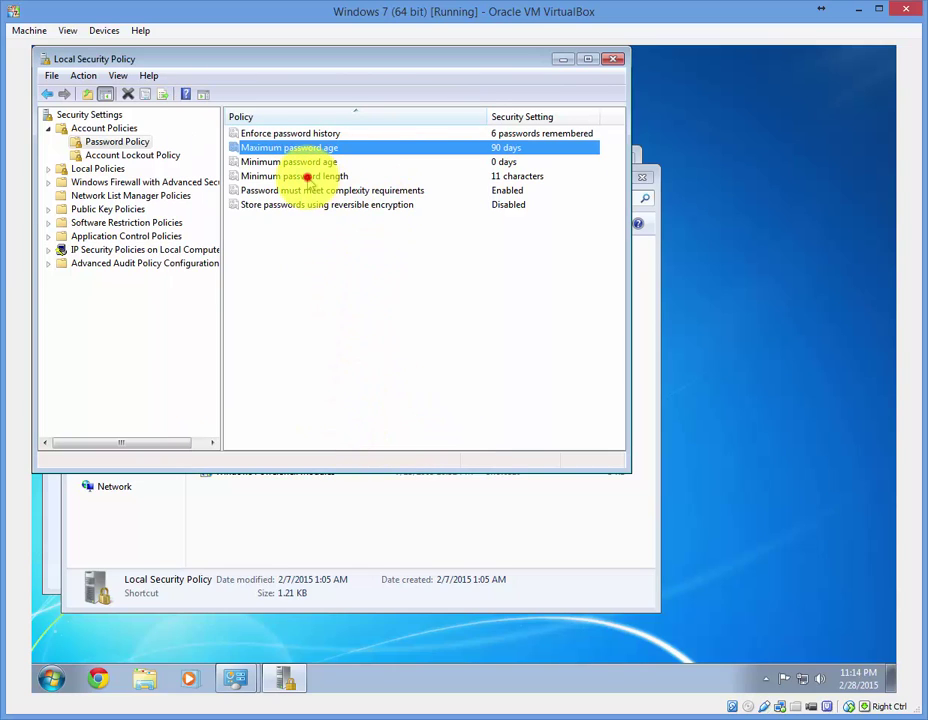
pyautogui.doubleClick(305, 176)
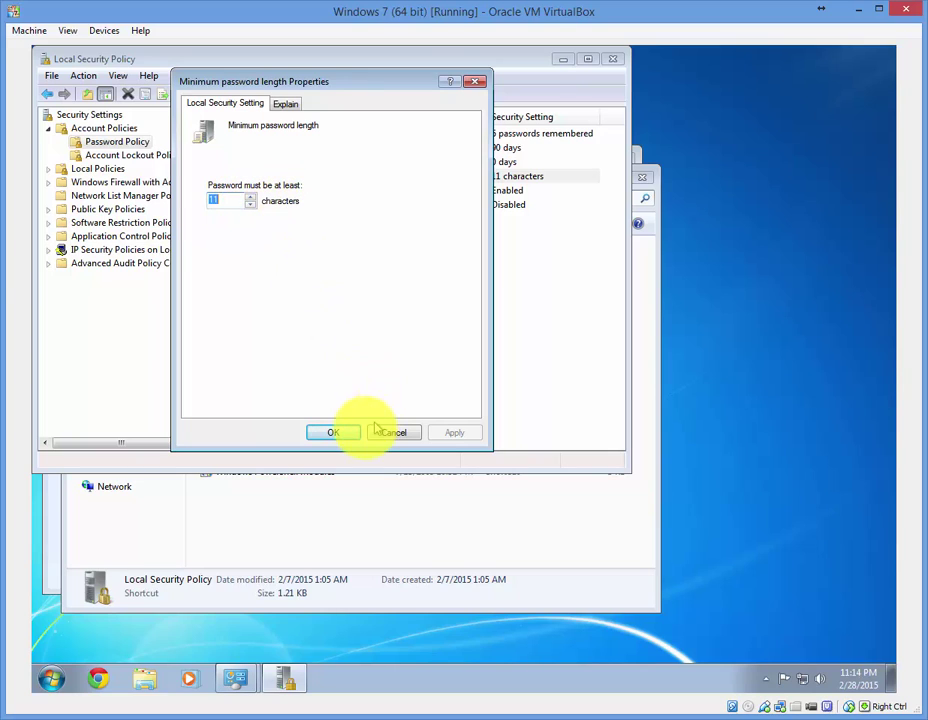
pyautogui.click(345, 432)
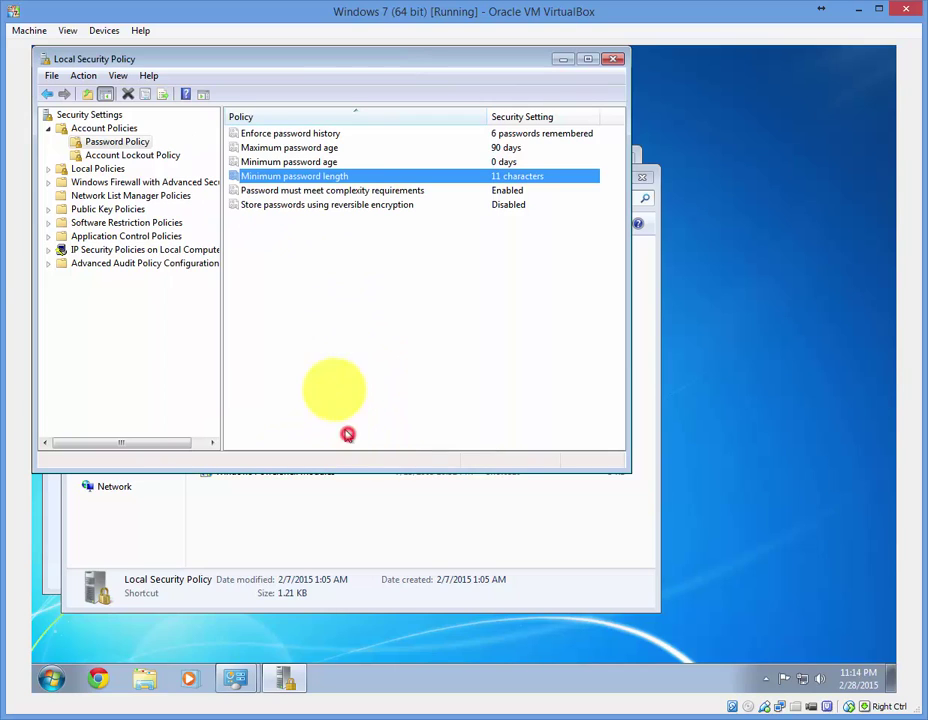
pyautogui.click(366, 191)
pyautogui.doubleClick(366, 191)
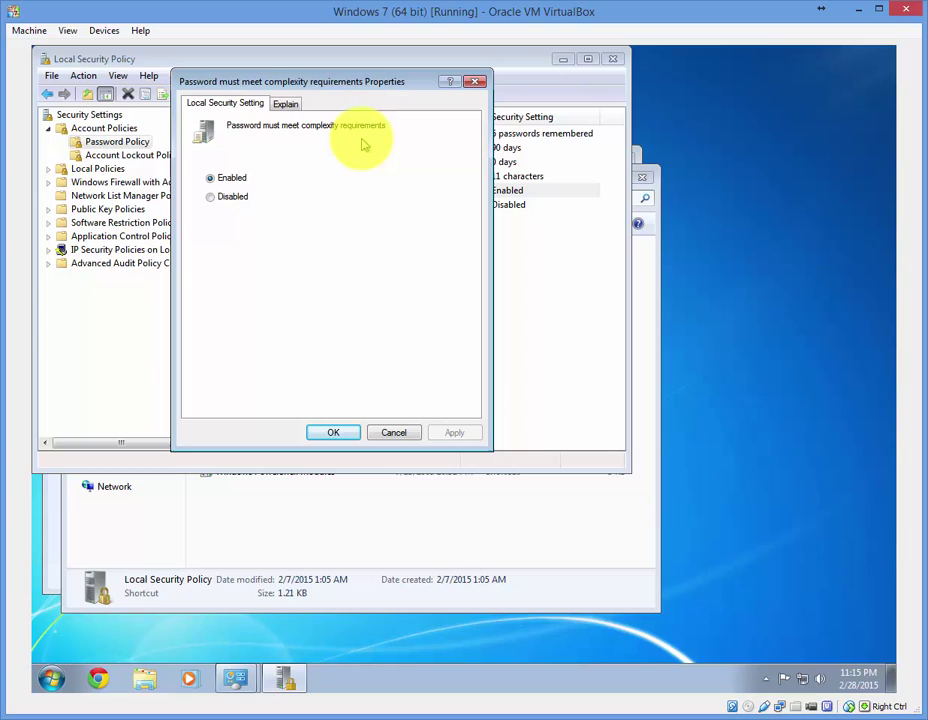
pyautogui.click(333, 432)
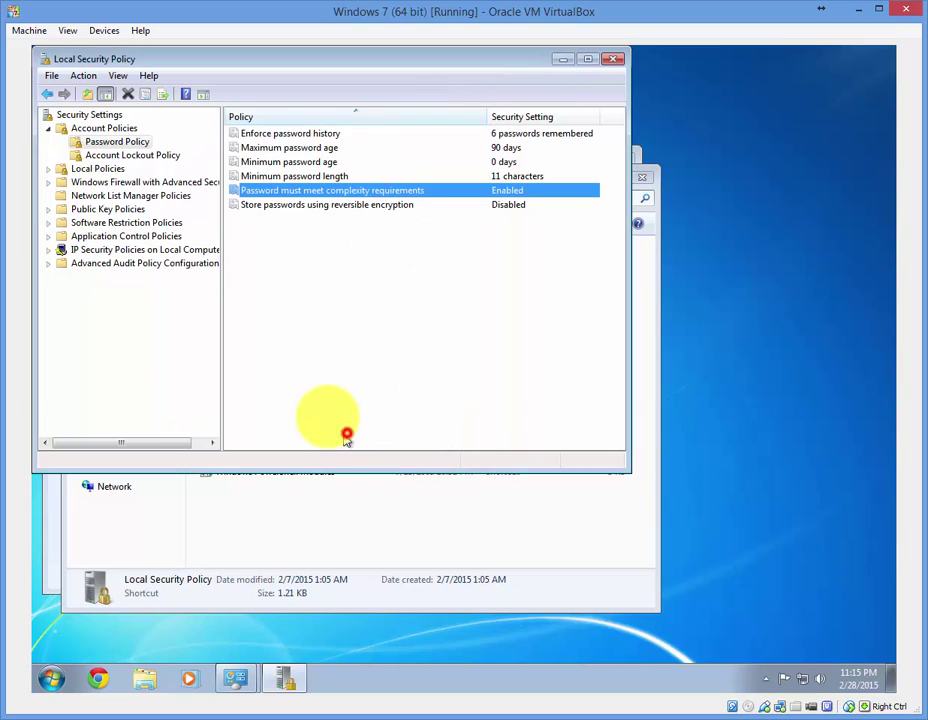
pyautogui.click(451, 345)
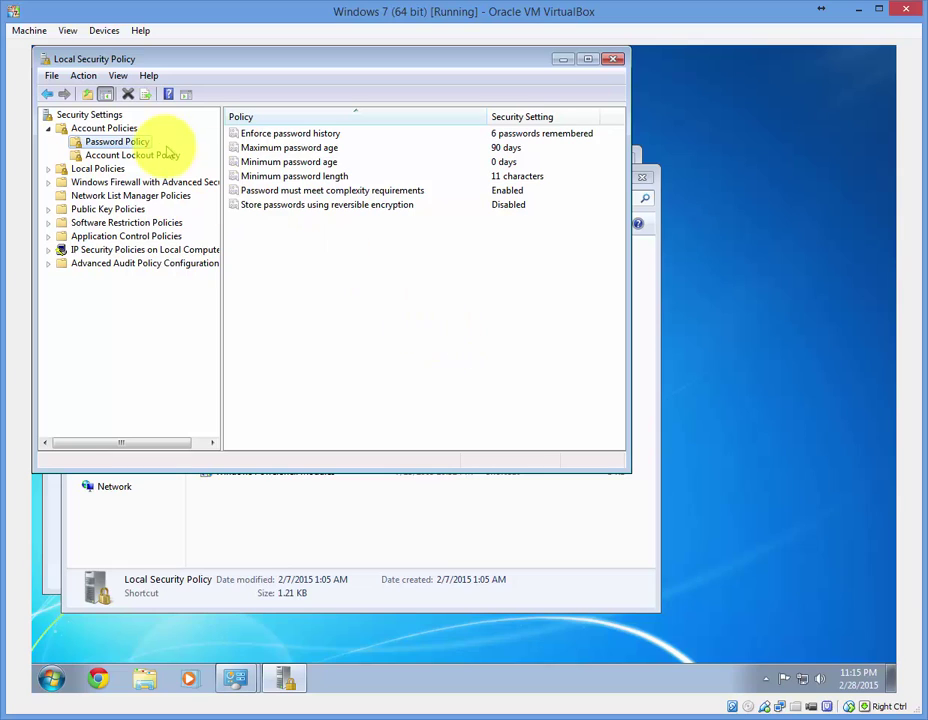
# Step: Recheck lockout threshold 4 and duration 6 minutes, then set the reset counter to 6 minutes
pyautogui.click(160, 156)
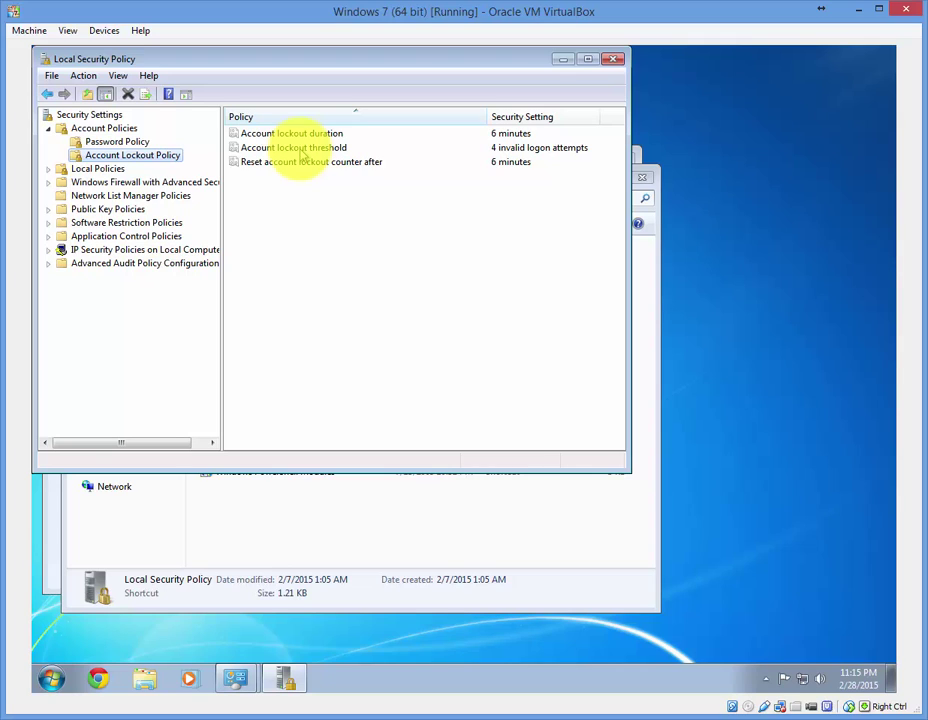
pyautogui.doubleClick(300, 148)
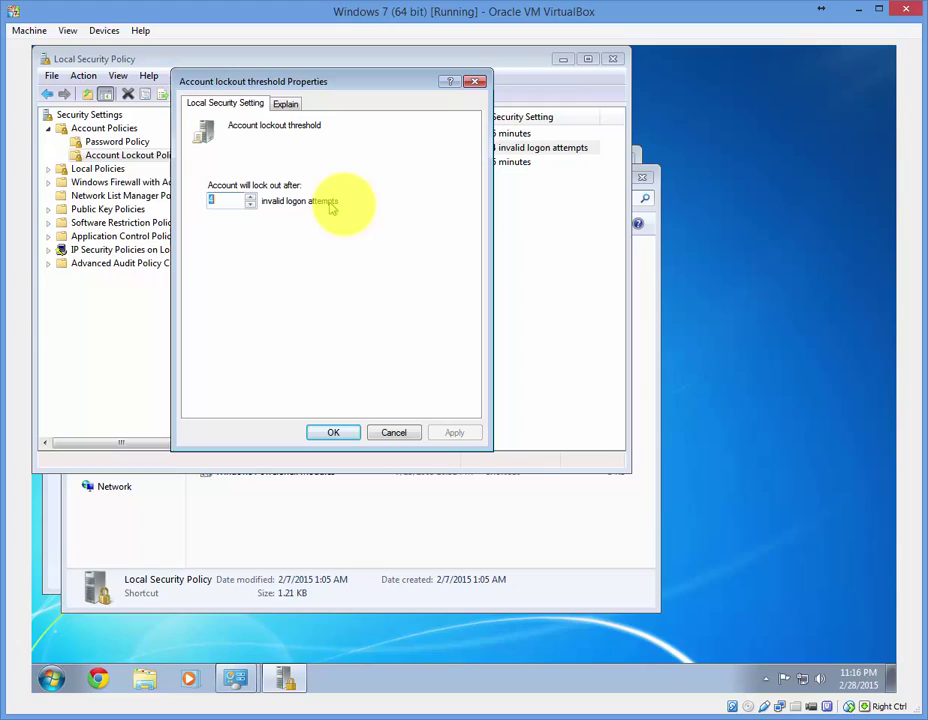
pyautogui.click(333, 432)
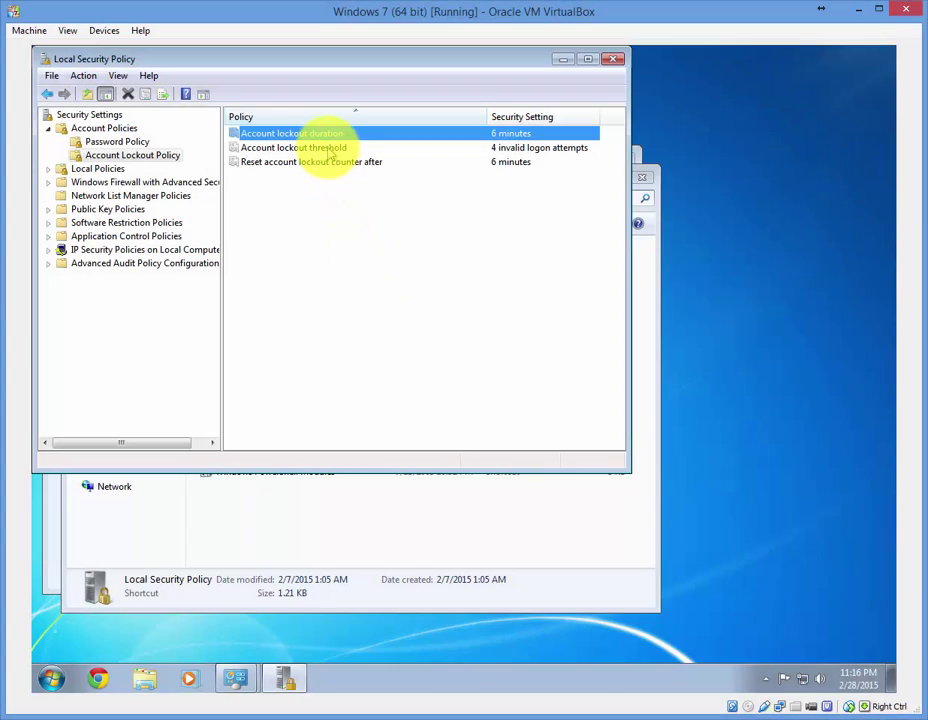
pyautogui.doubleClick(318, 131)
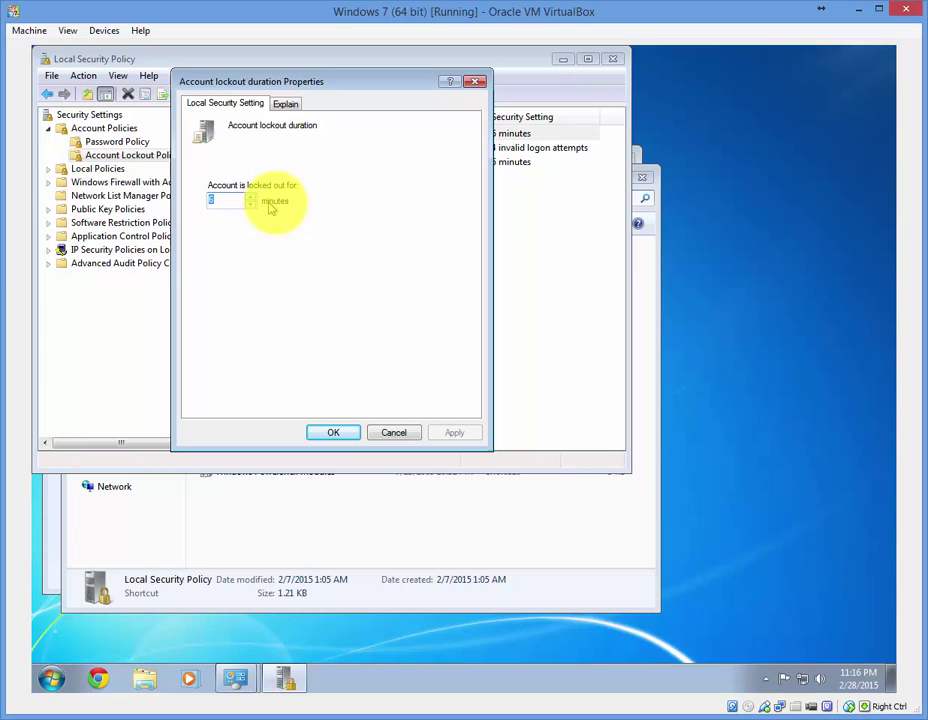
pyautogui.click(333, 432)
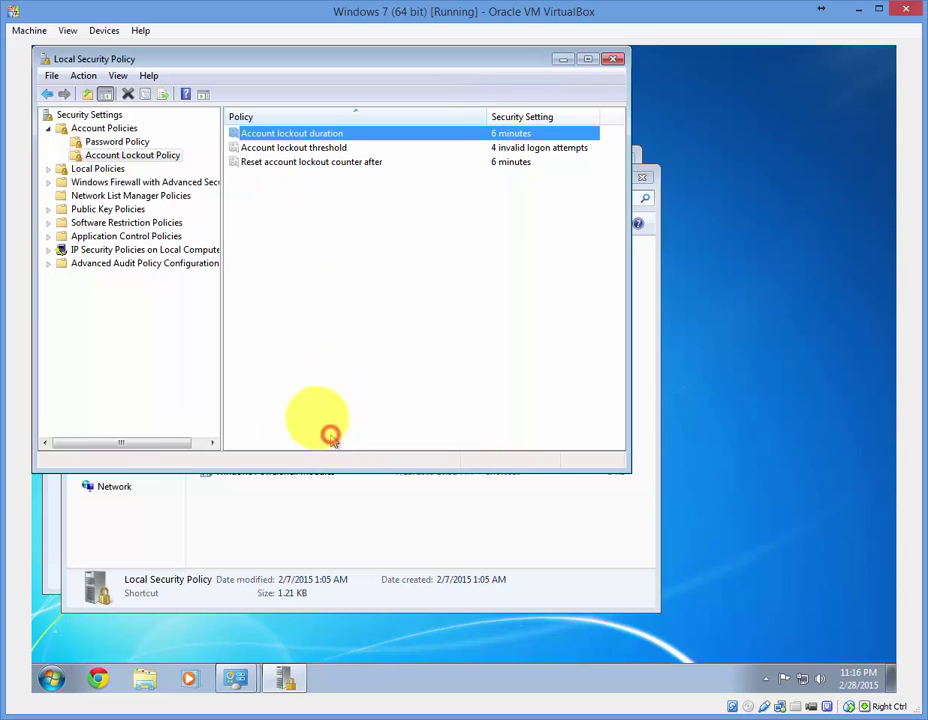
pyautogui.doubleClick(316, 163)
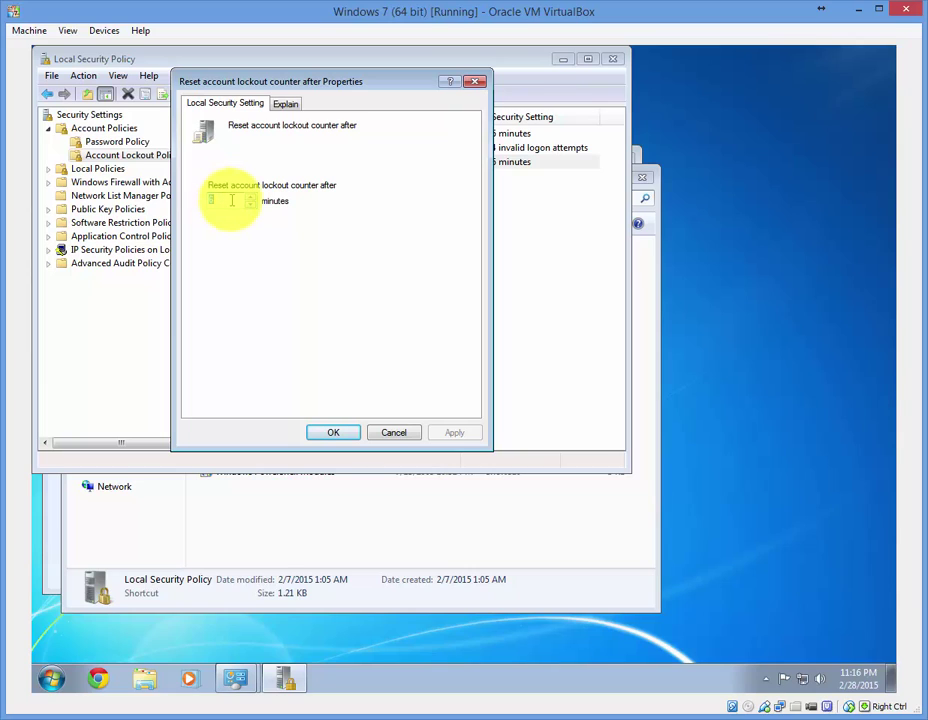
pyautogui.write('6')
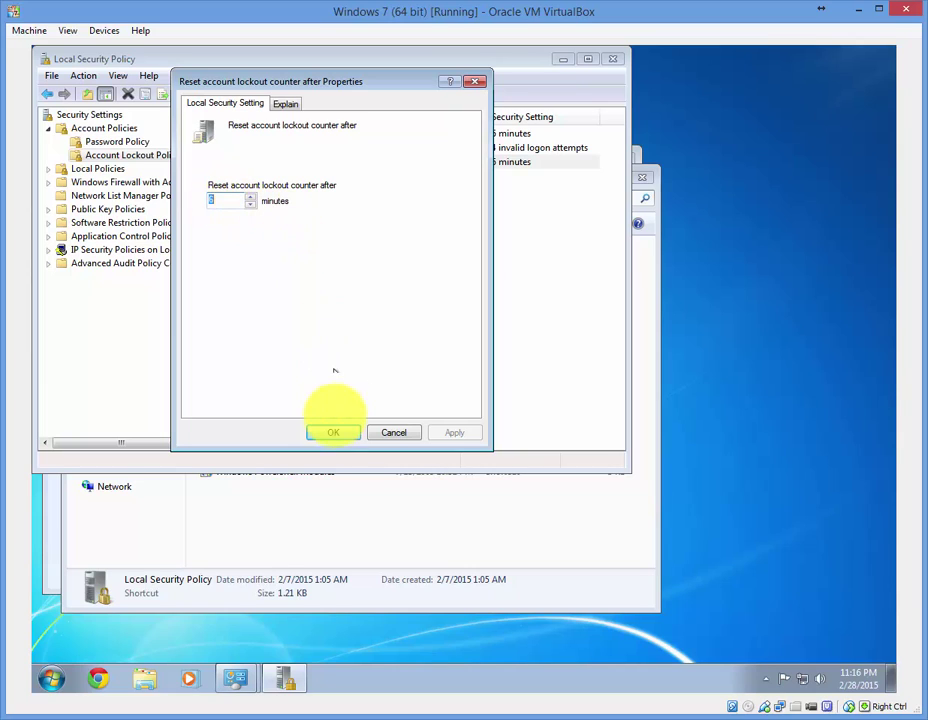
pyautogui.click(333, 432)
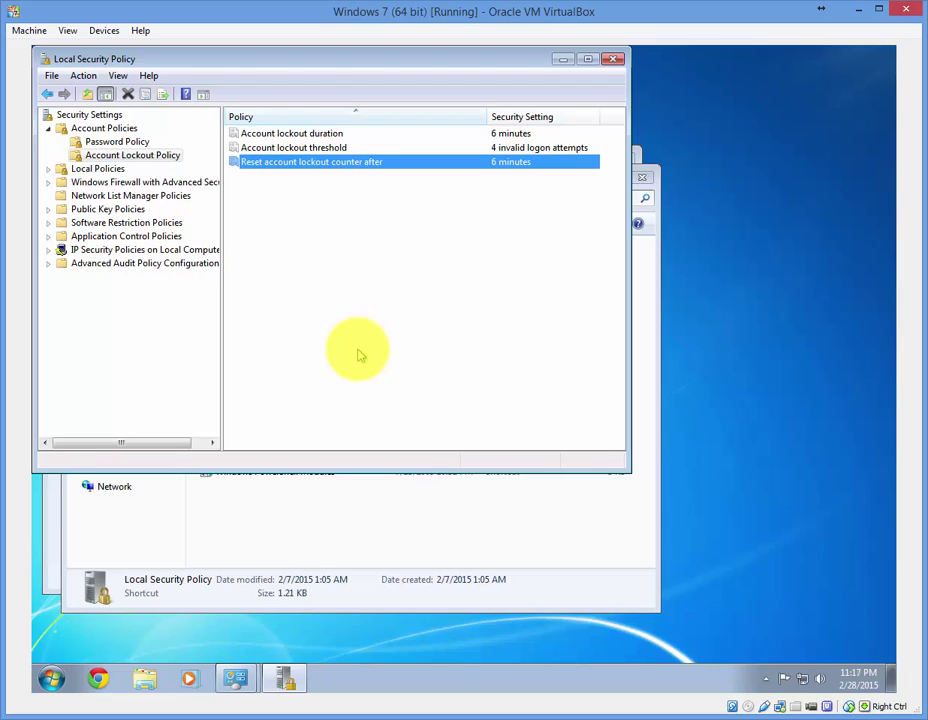